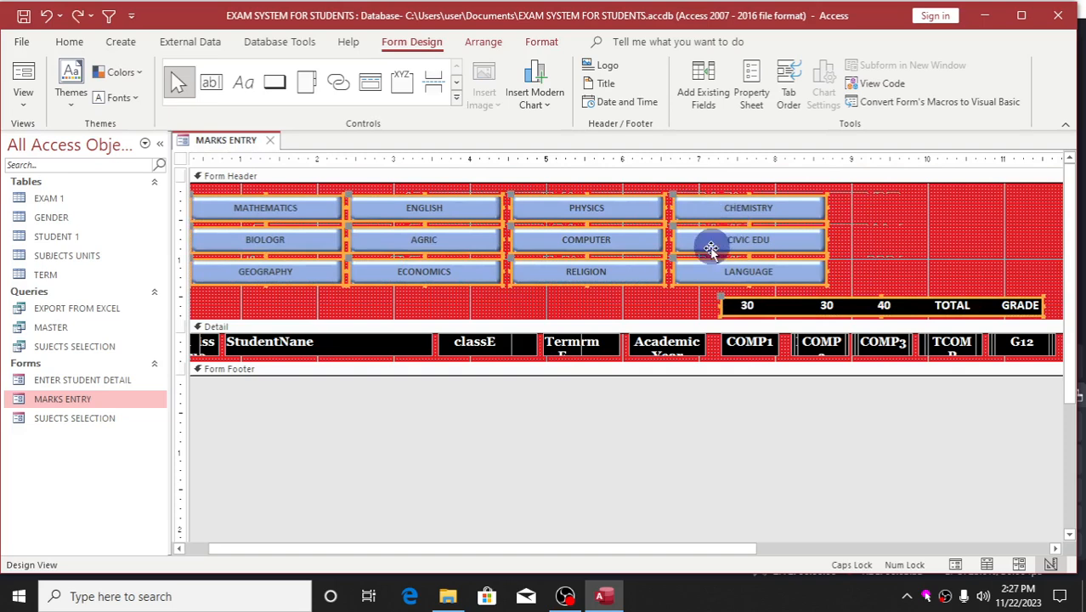
# Move only the twelve subject buttons about 1.3 inches to the right and apply the Round Convex bevel to them.
pyautogui.keyDown('shift'); pyautogui.click(747, 302); pyautogui.keyUp('shift')
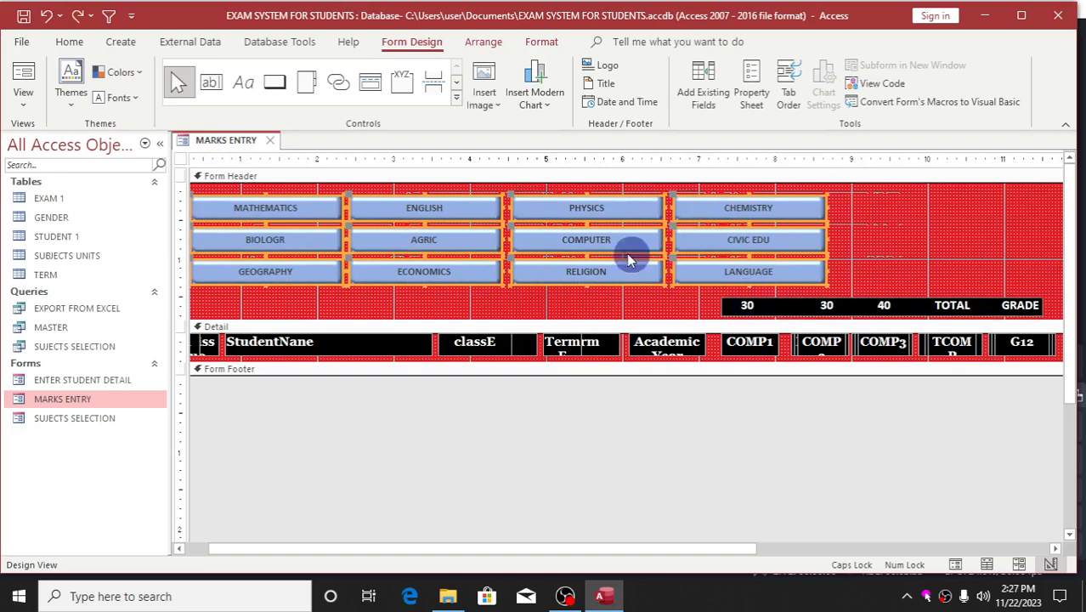
pyautogui.moveTo(606, 238); pyautogui.dragTo(702, 235)
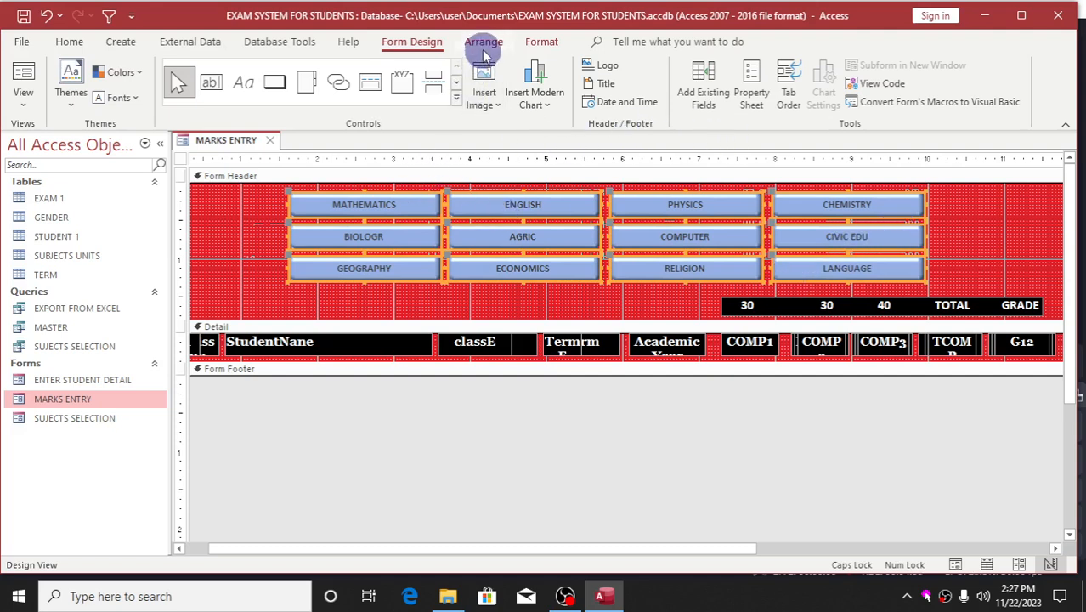
pyautogui.click(535, 45)
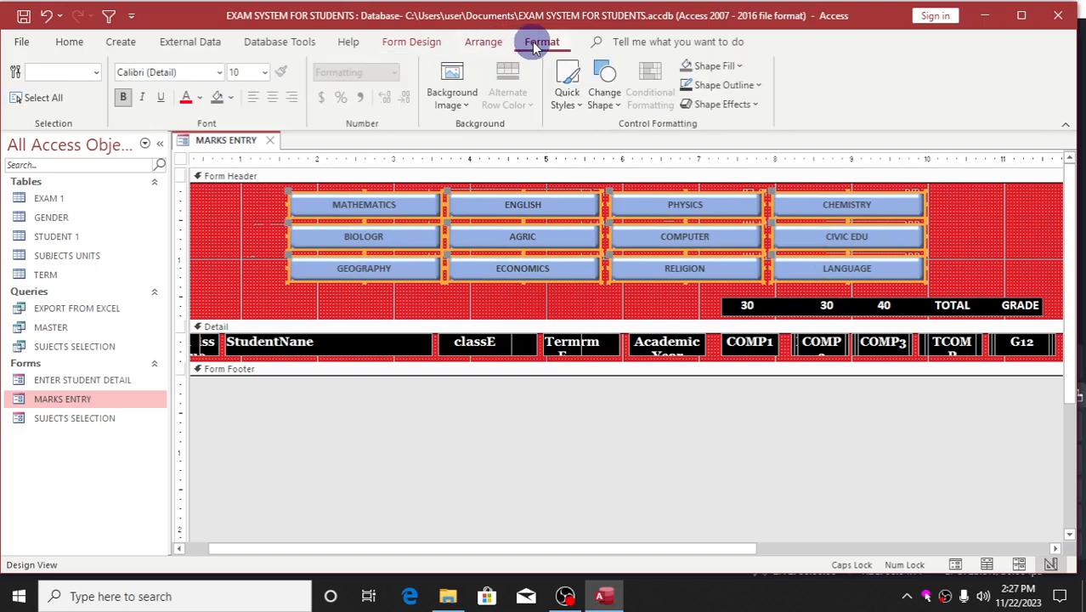
pyautogui.click(755, 104)
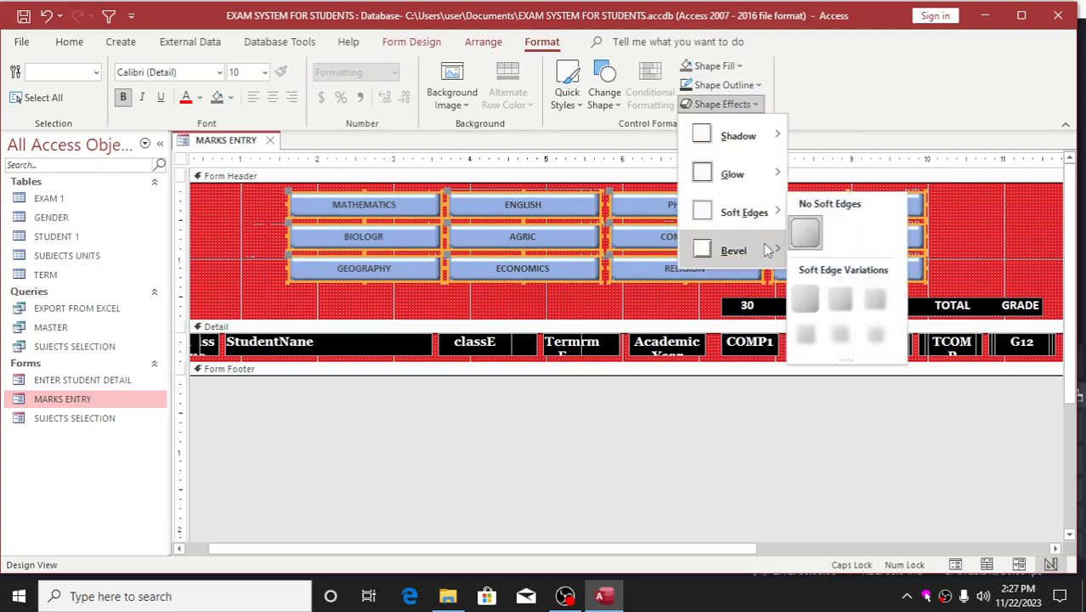
pyautogui.moveTo(767, 250)
pyautogui.moveTo(761, 209)
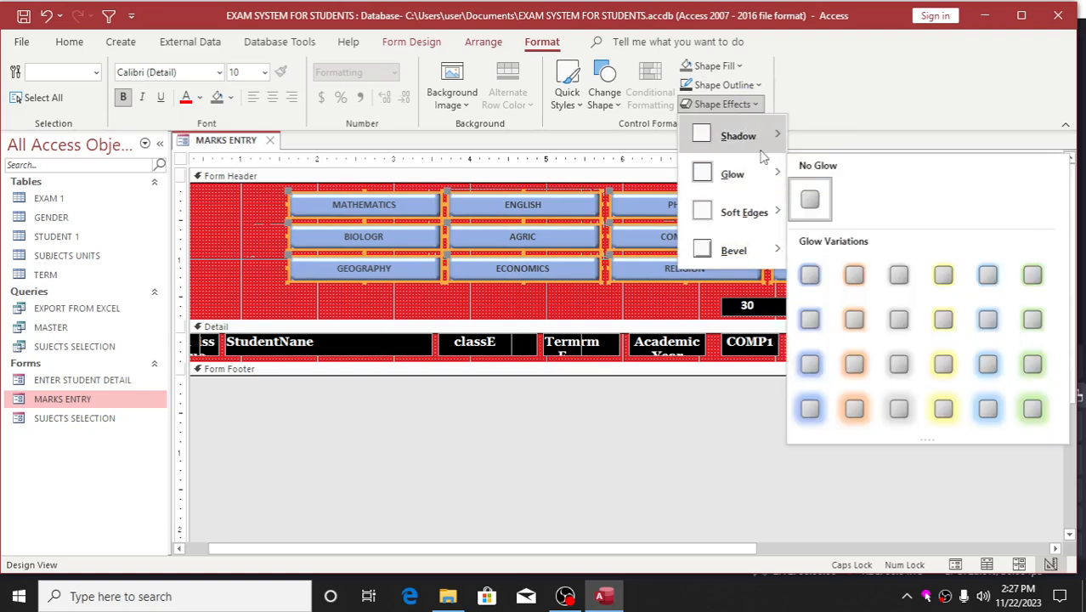
pyautogui.moveTo(762, 146)
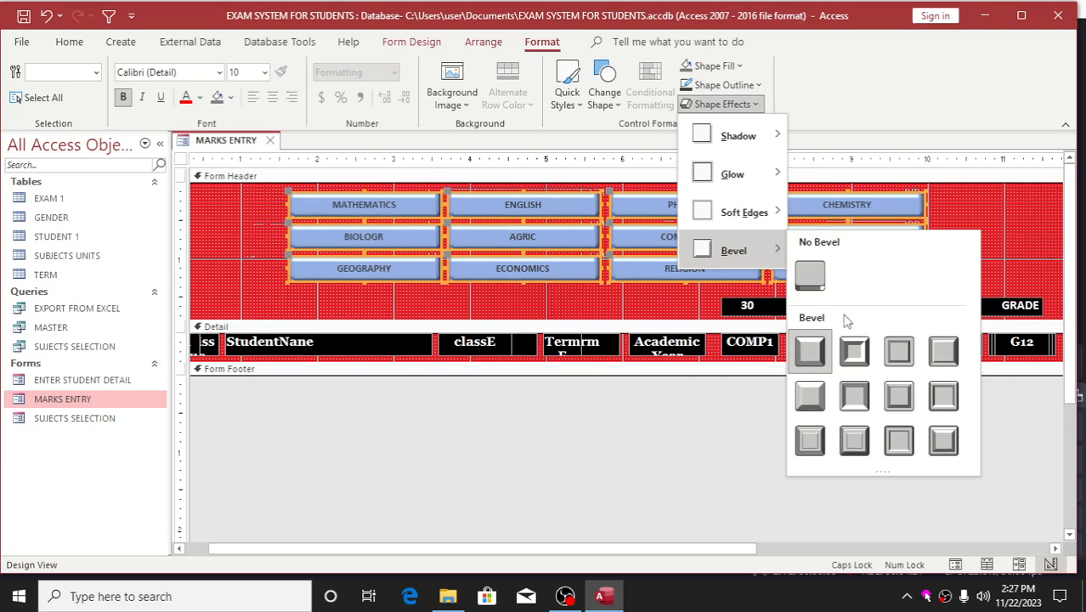
pyautogui.click(943, 455)
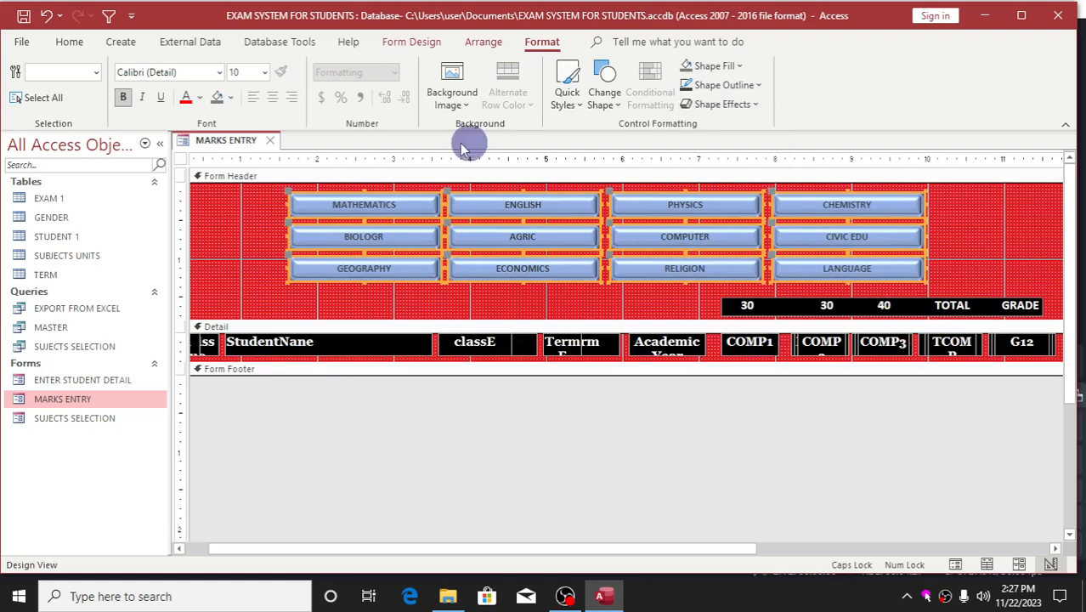
# Format the text of the twelve subject buttons as black 12-point Georgia.
pyautogui.click(201, 99)
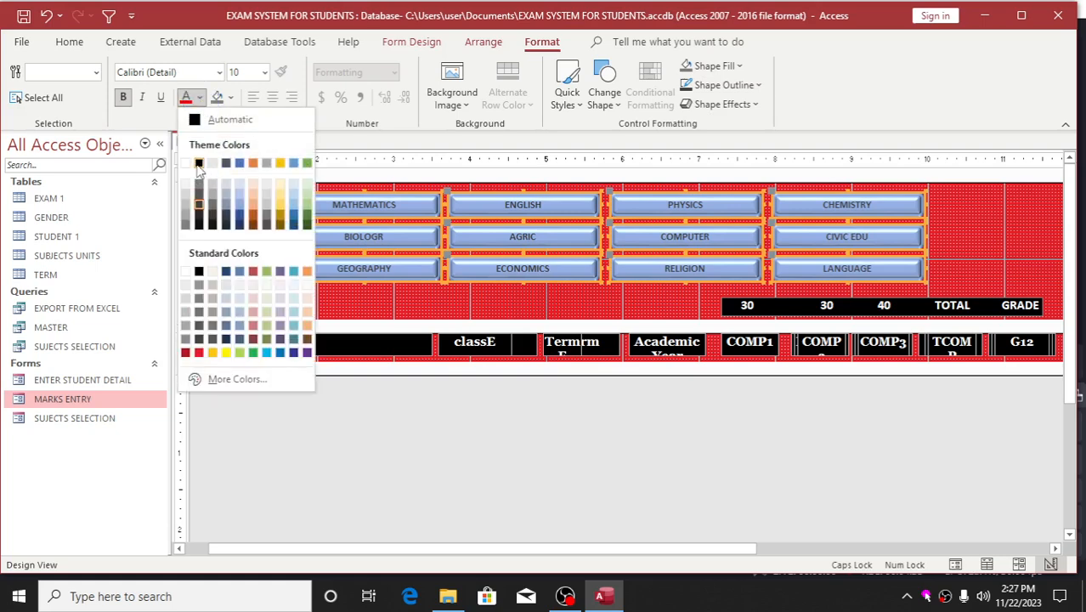
pyautogui.click(198, 164)
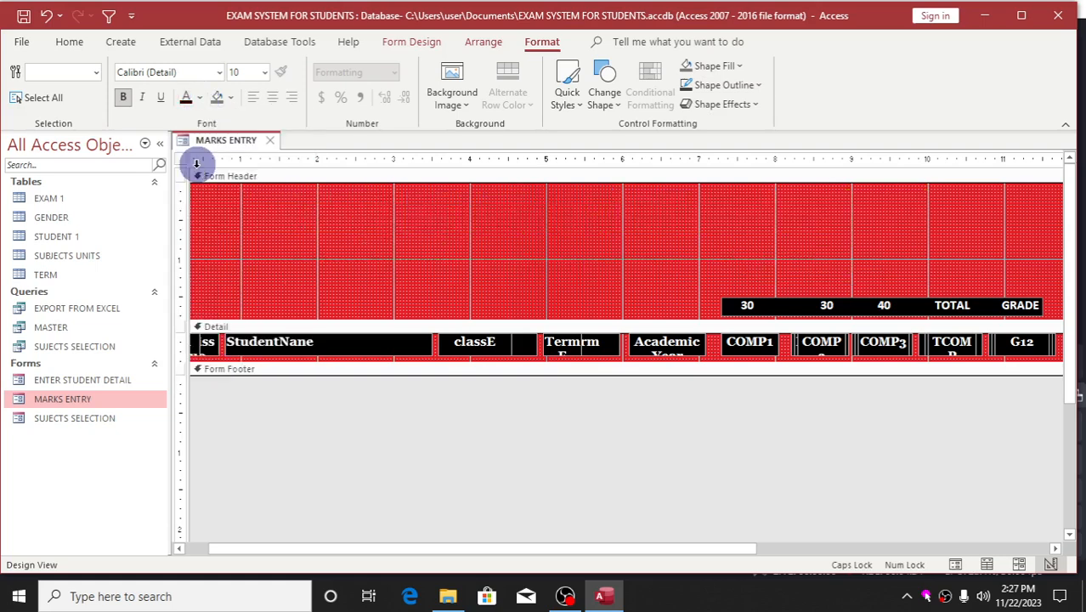
pyautogui.click(265, 73)
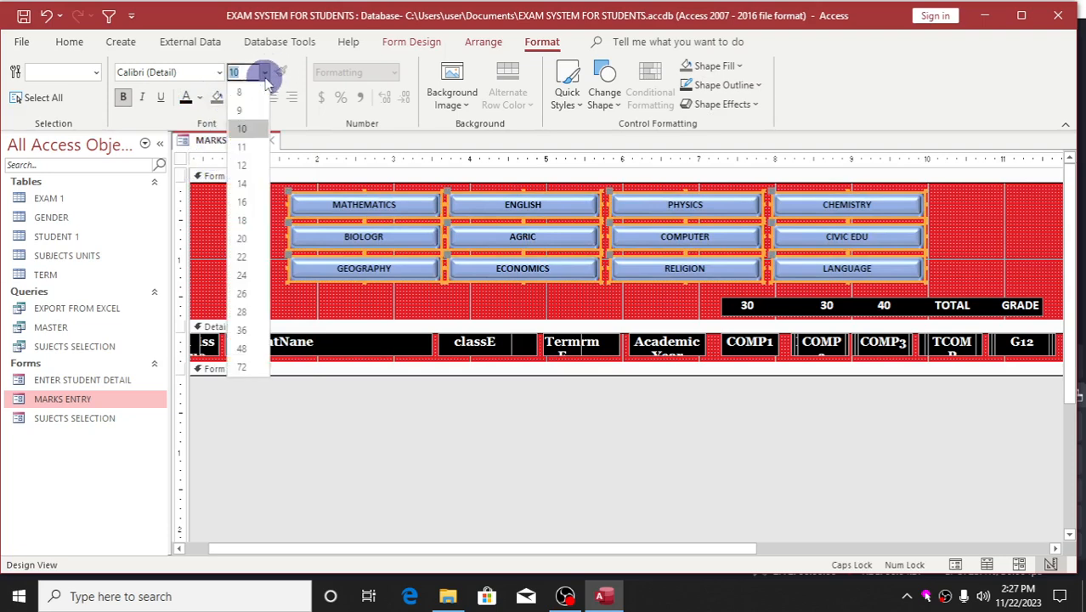
pyautogui.click(247, 164)
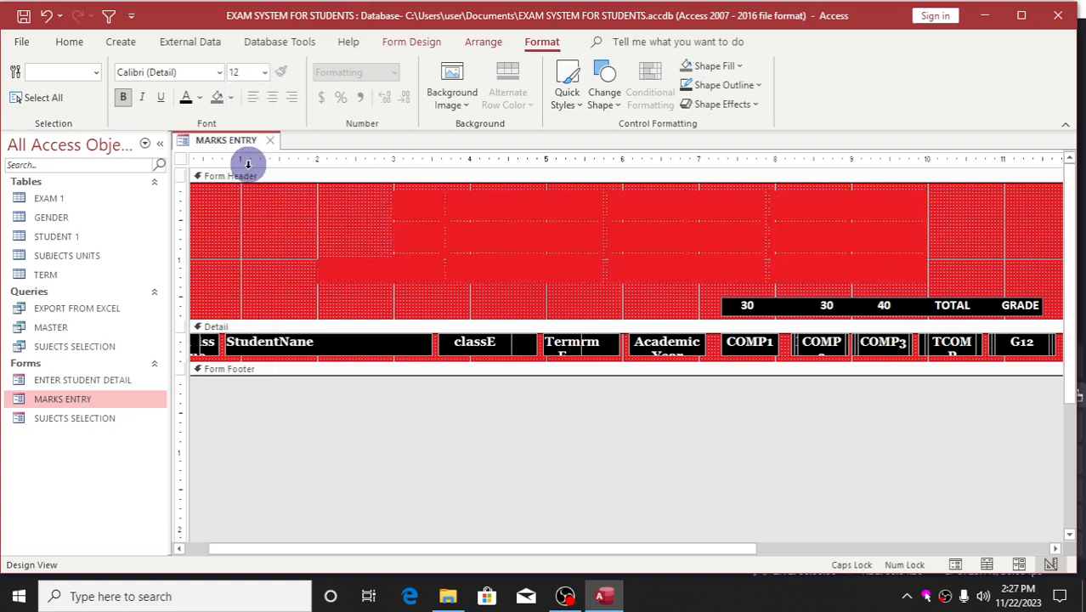
pyautogui.click(201, 76)
pyautogui.write('Georgia')
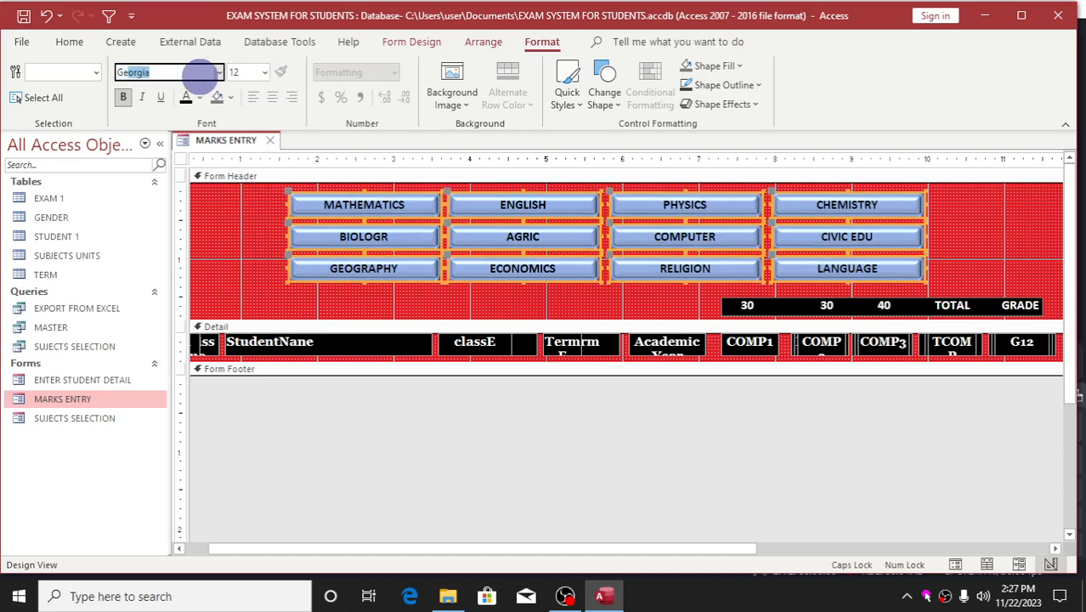
pyautogui.press('Return')
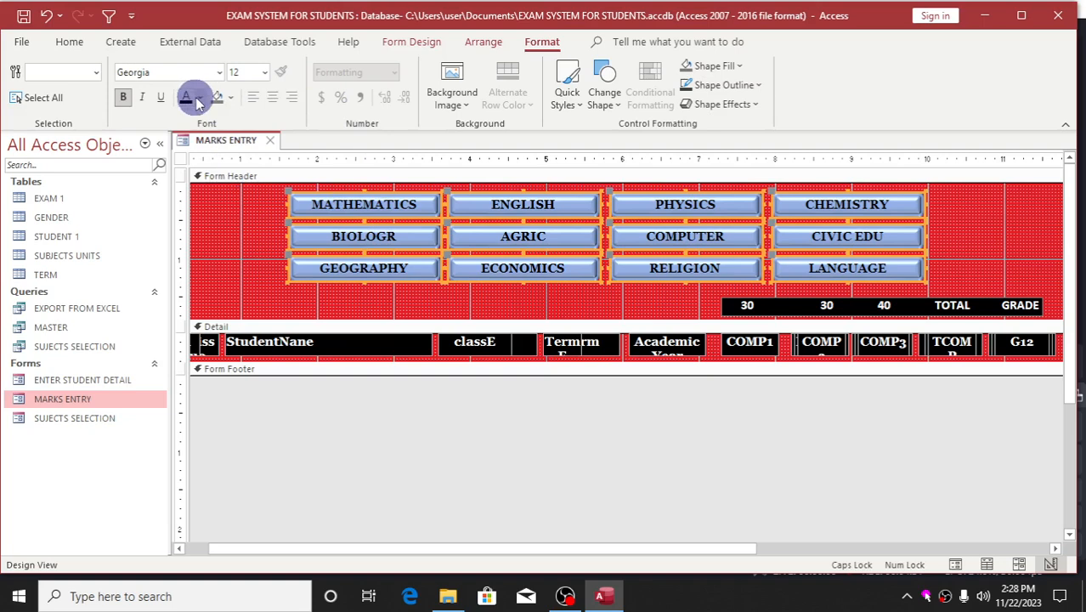
# Recolor the subject buttons with light gray Background 2 text and a Text 1, Lighter 5% fill, after trying a dark green fill.
pyautogui.click(230, 97)
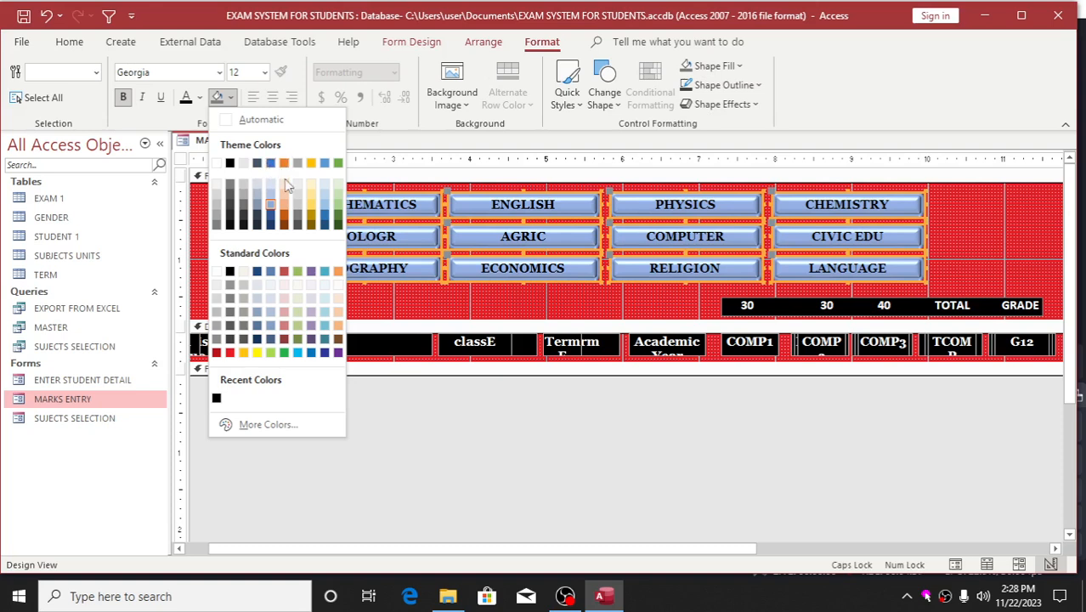
pyautogui.click(338, 225)
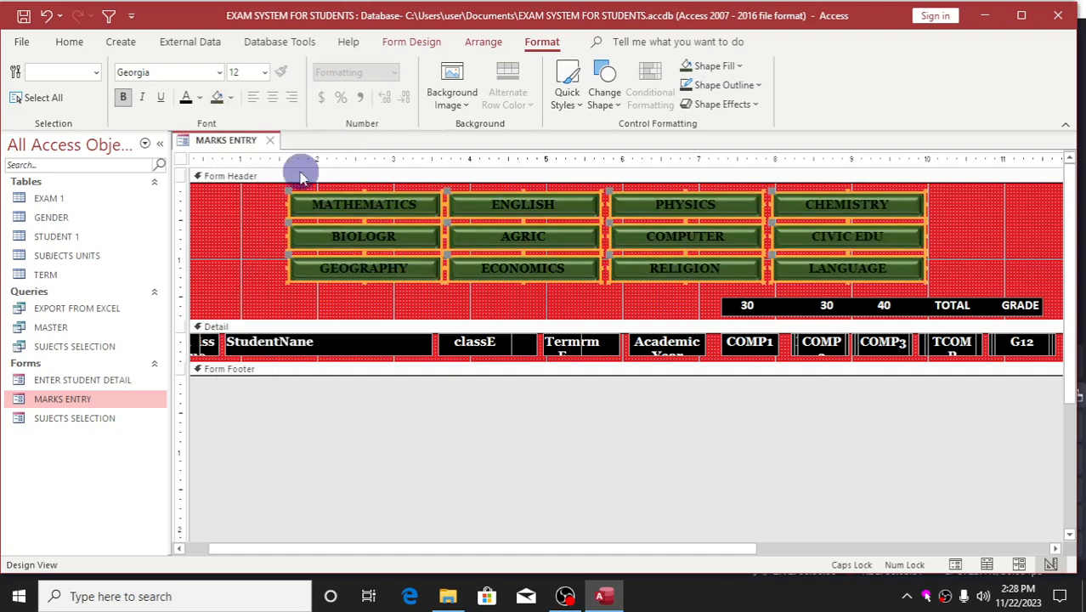
pyautogui.click(199, 97)
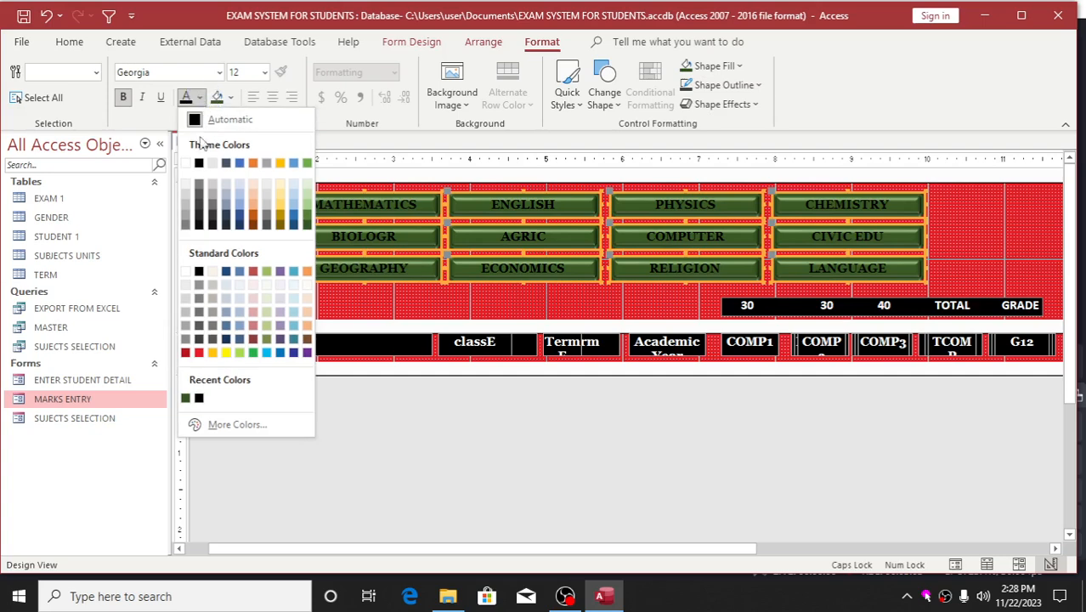
pyautogui.click(213, 163)
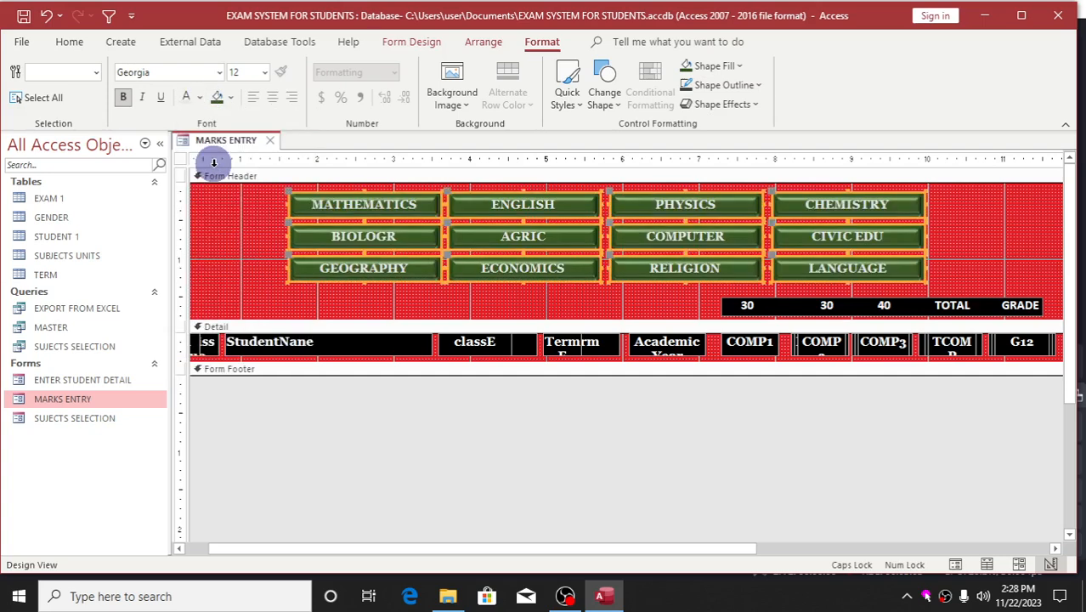
pyautogui.click(231, 100)
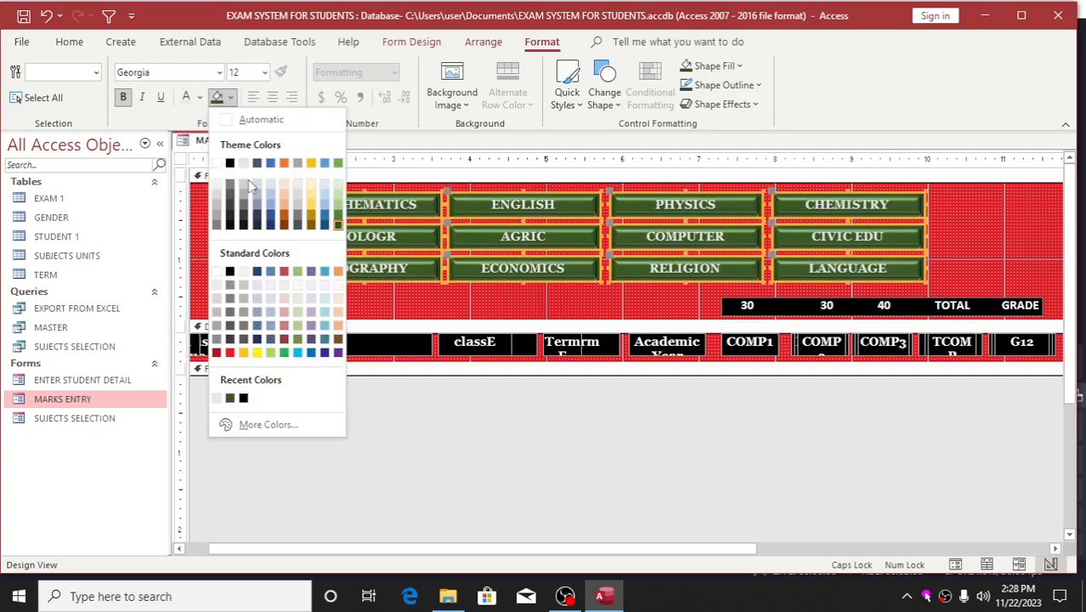
pyautogui.click(228, 226)
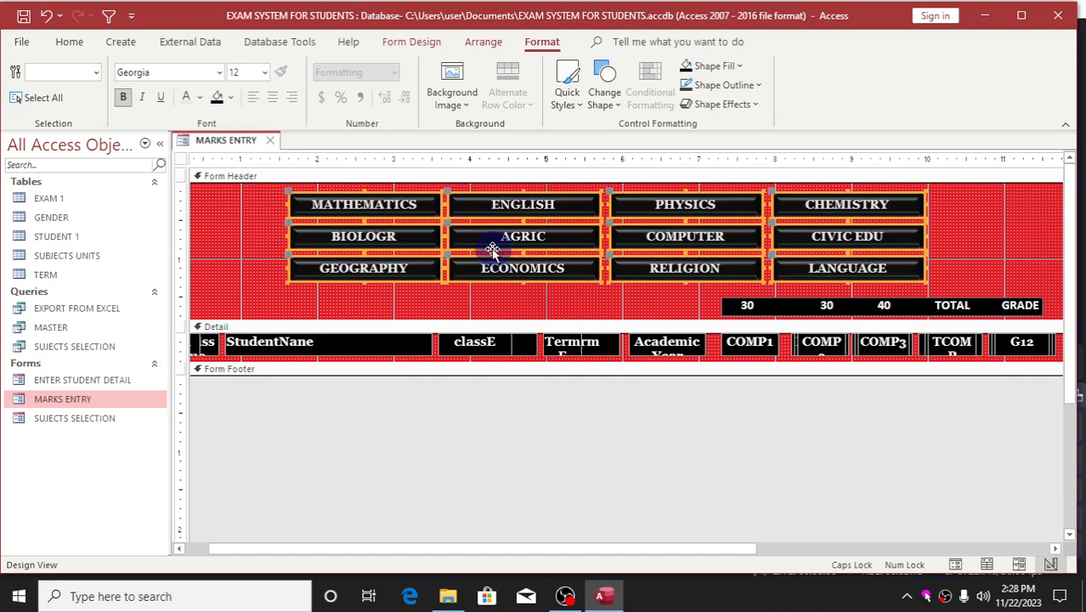
# In the selected buttons' properties, set the Hover Color to Text 2 and the Pressed Color to Accent 6, Darker 50%.
pyautogui.click(399, 42)
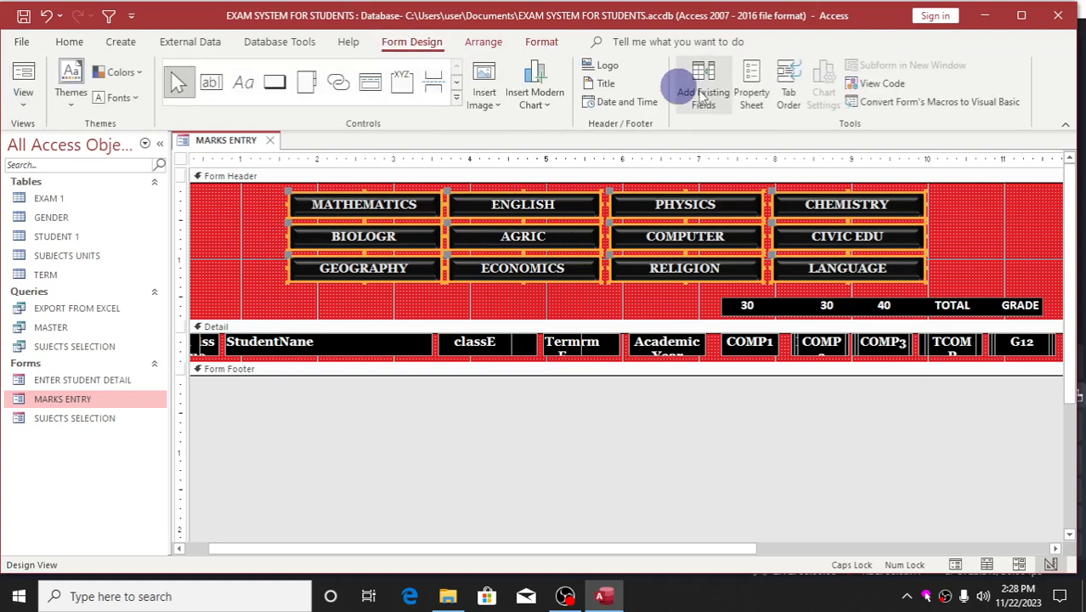
pyautogui.click(745, 100)
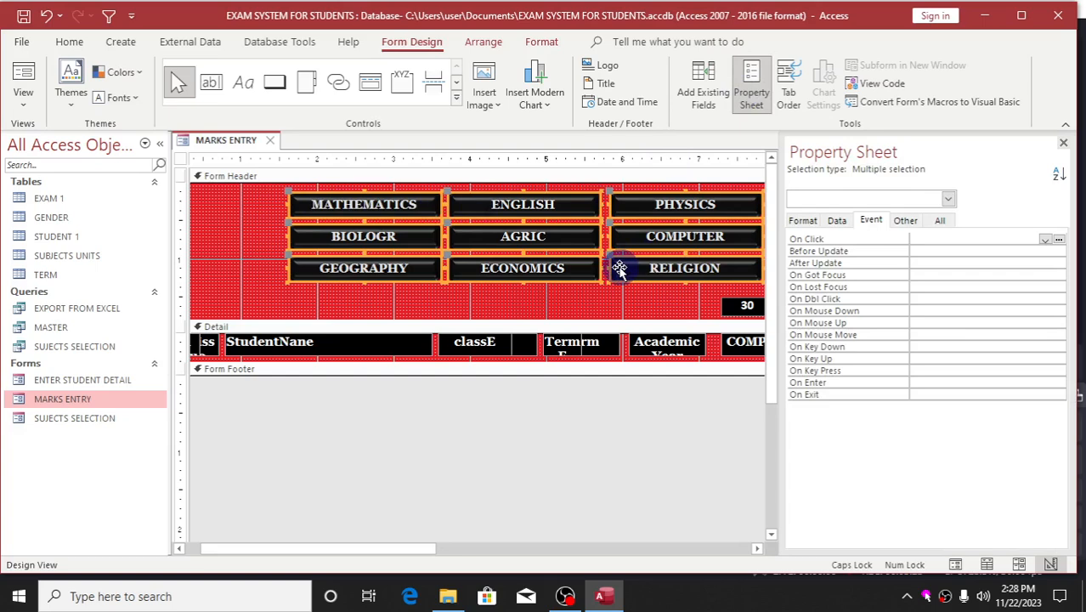
pyautogui.click(802, 221)
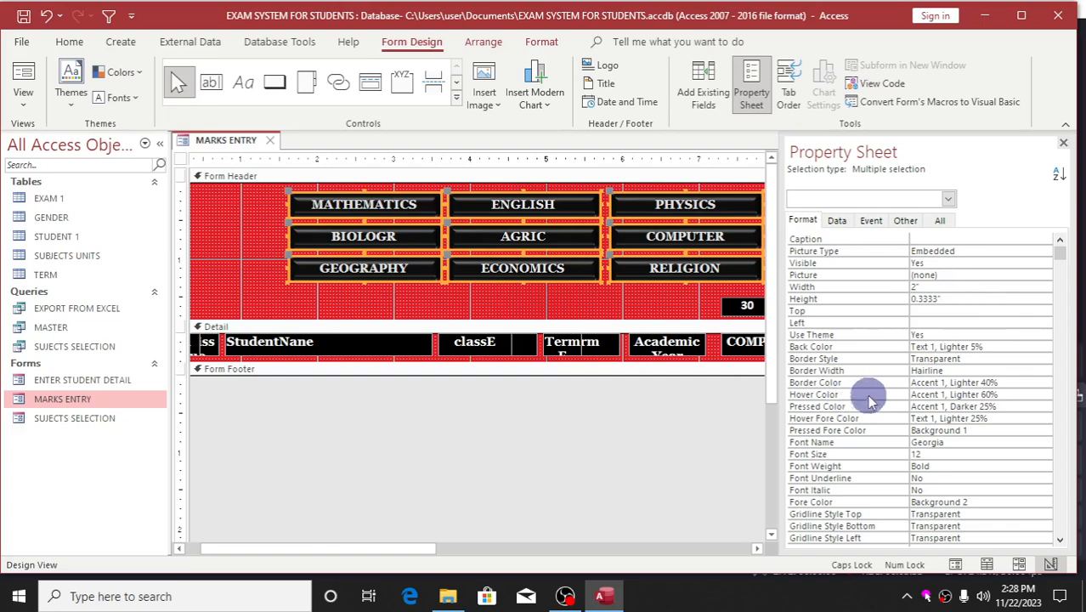
pyautogui.click(1016, 394)
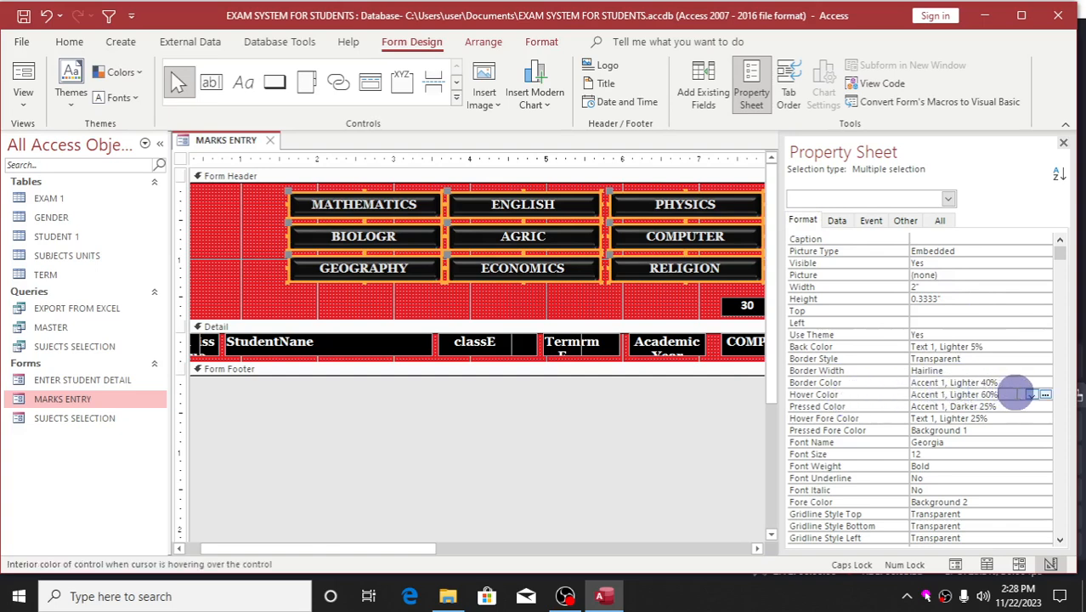
pyautogui.click(1045, 395)
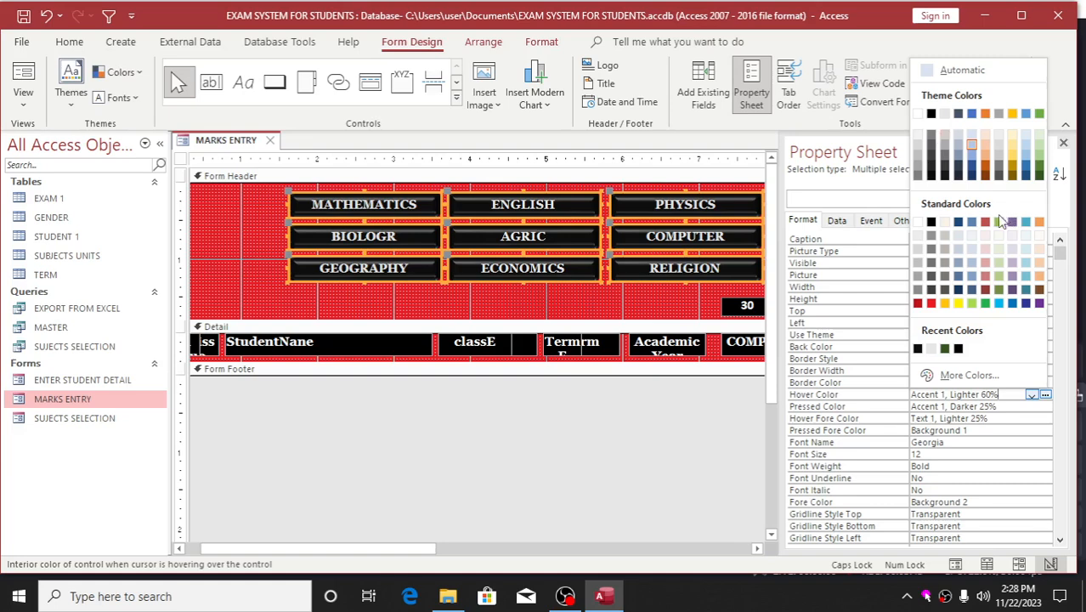
pyautogui.click(958, 114)
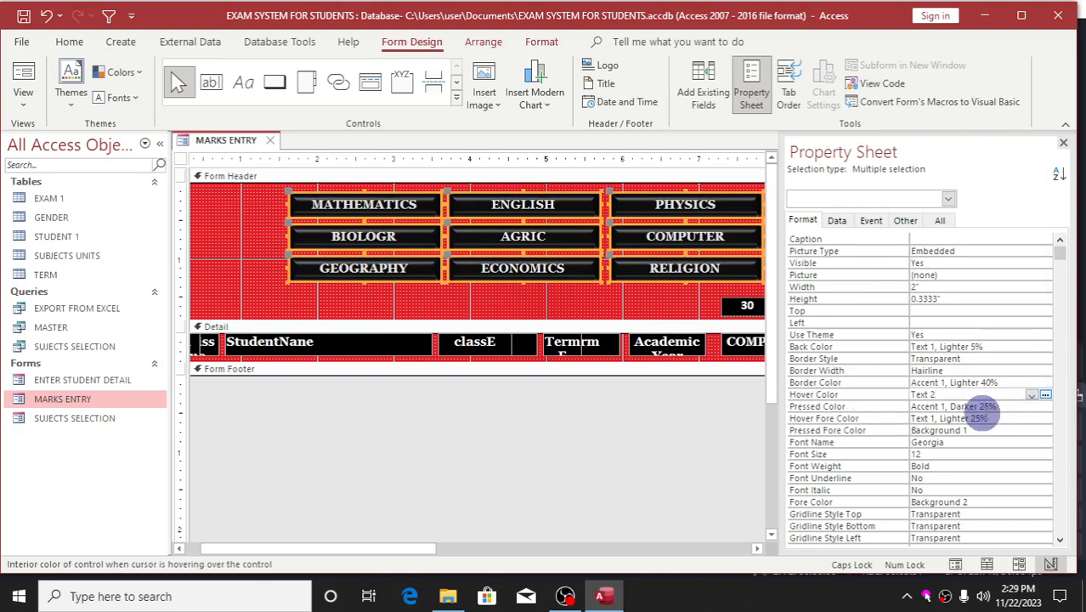
pyautogui.click(1045, 406)
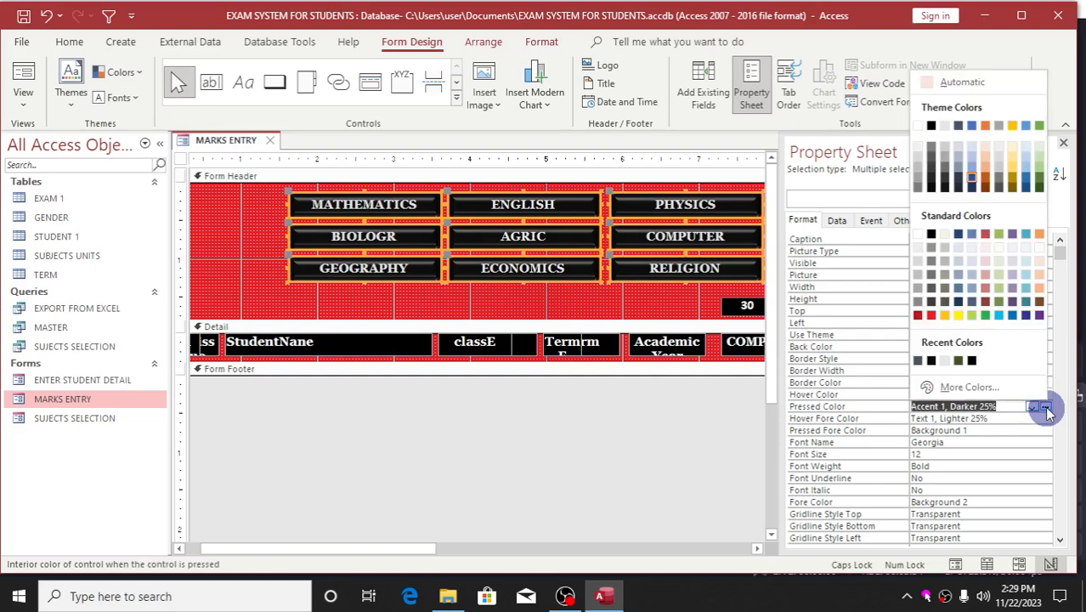
pyautogui.click(1039, 187)
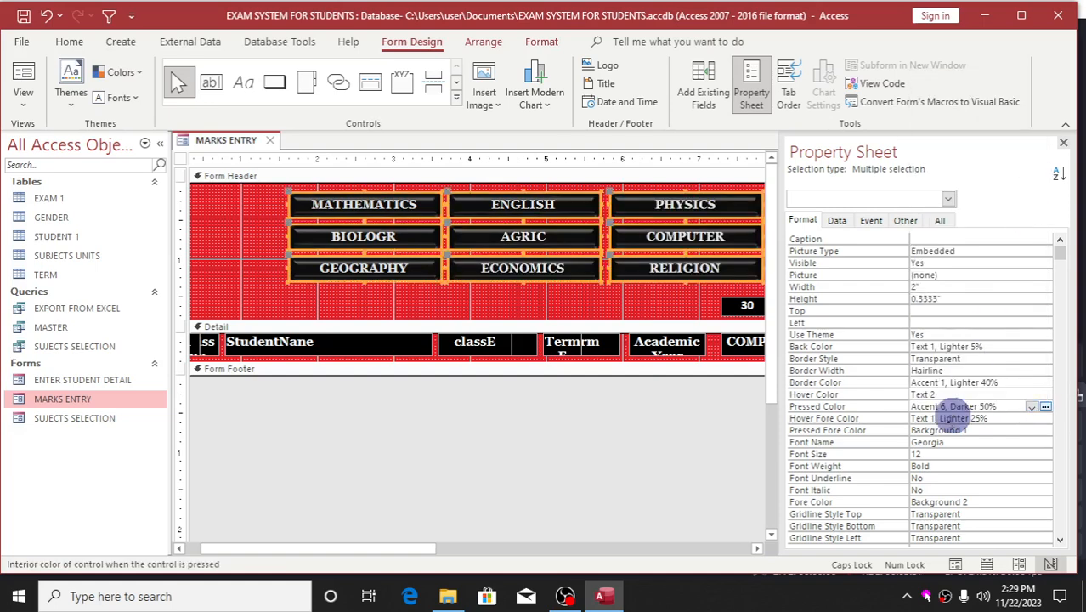
# Set the buttons' Hover Fore Color to red #ED1C24 and Pressed Fore Color to Accent 5, Darker 50%, and close their properties.
pyautogui.click(1031, 418)
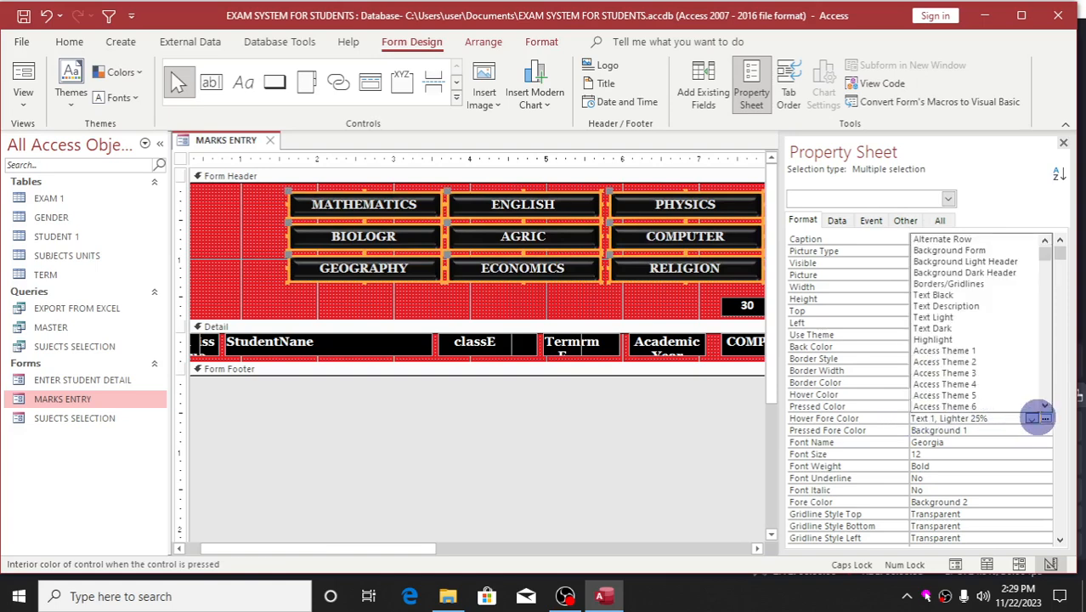
pyautogui.click(1044, 417)
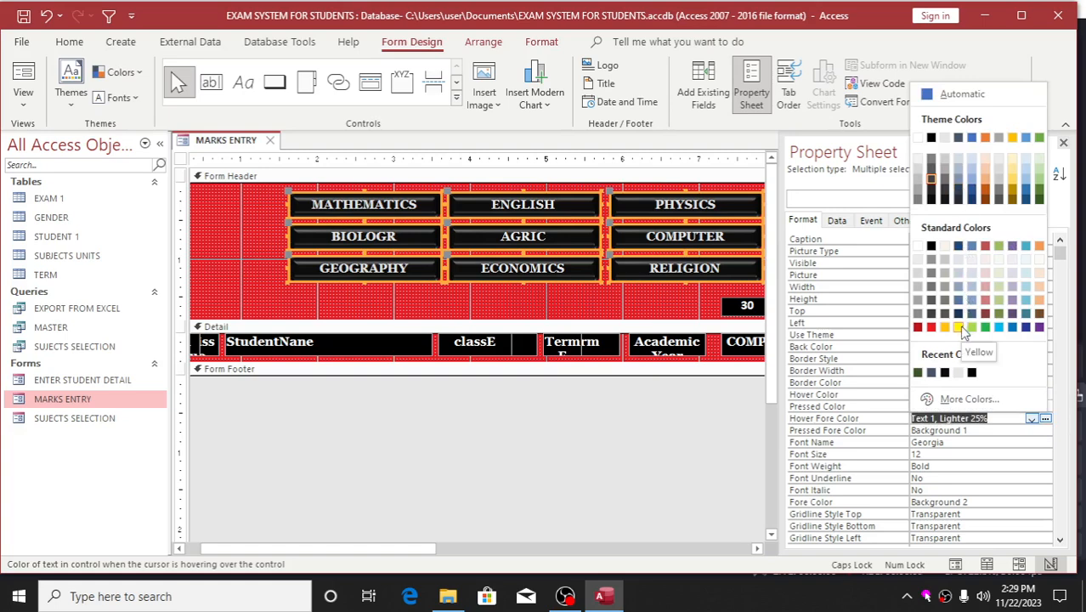
pyautogui.click(930, 327)
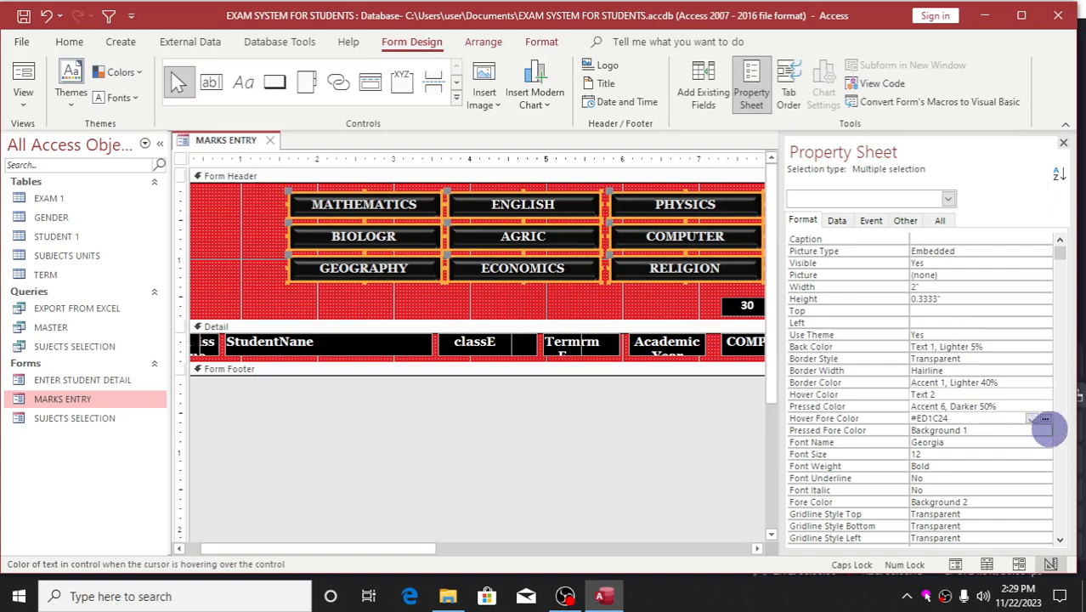
pyautogui.click(1047, 431)
pyautogui.click(1049, 431)
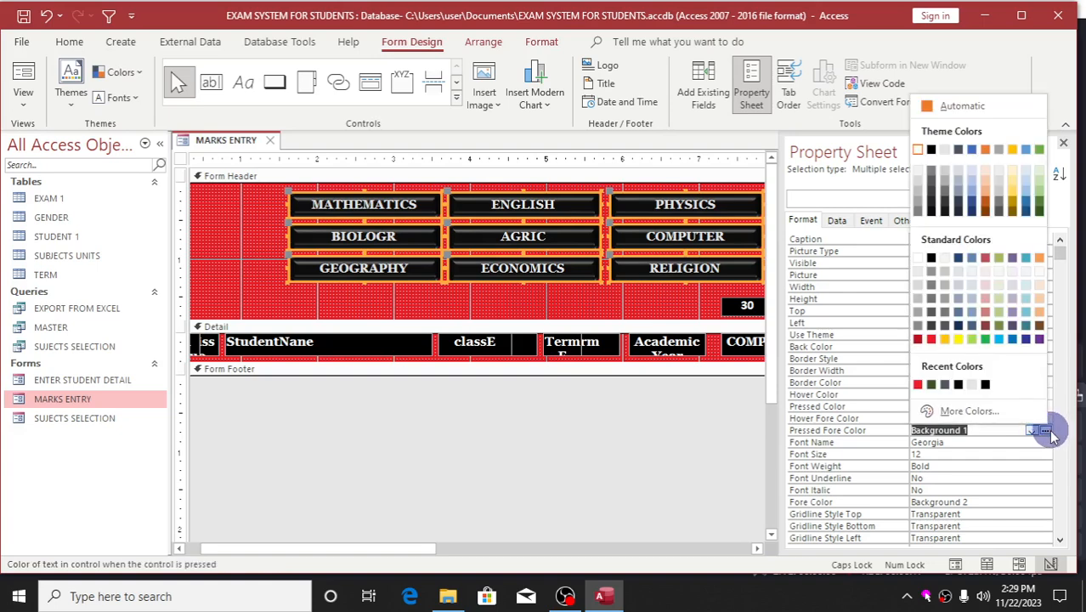
pyautogui.click(1025, 211)
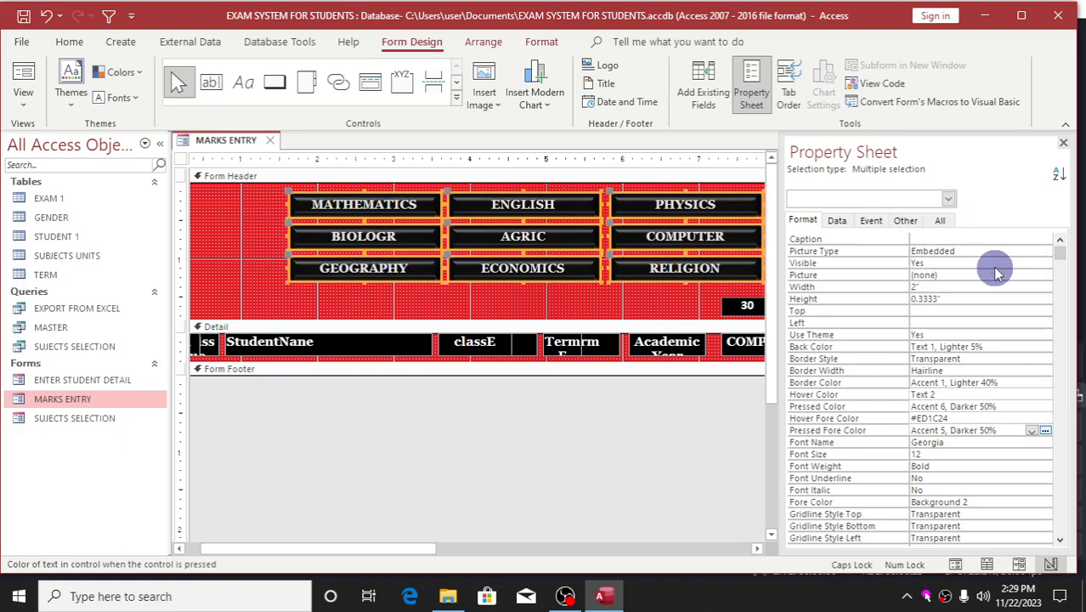
pyautogui.click(1062, 143)
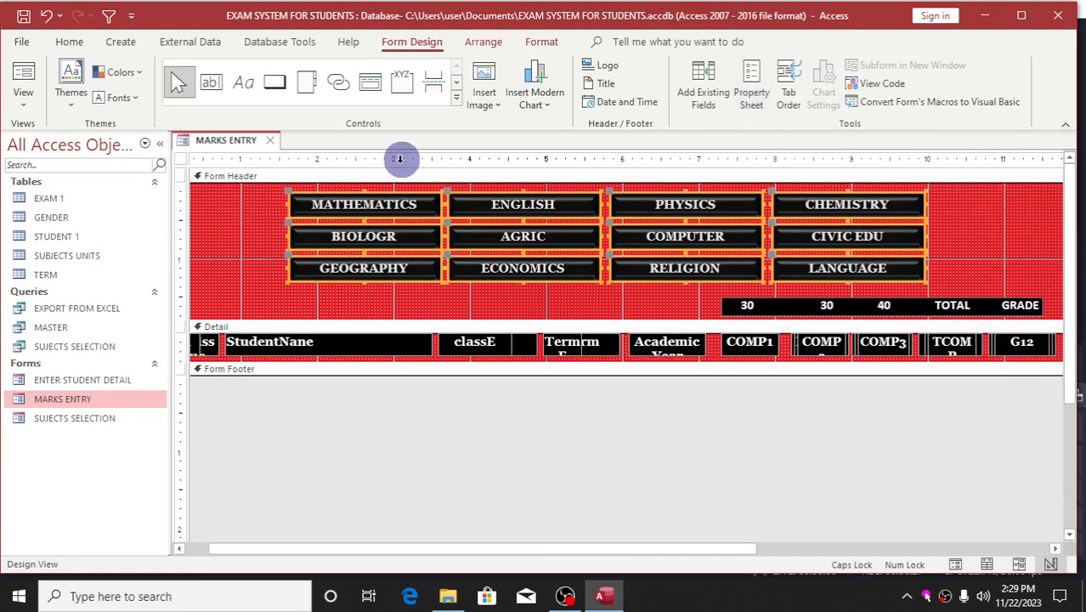
# Open the properties of the whole MARKS ENTRY form and set its Default View to Continuous Forms.
pyautogui.click(182, 160)
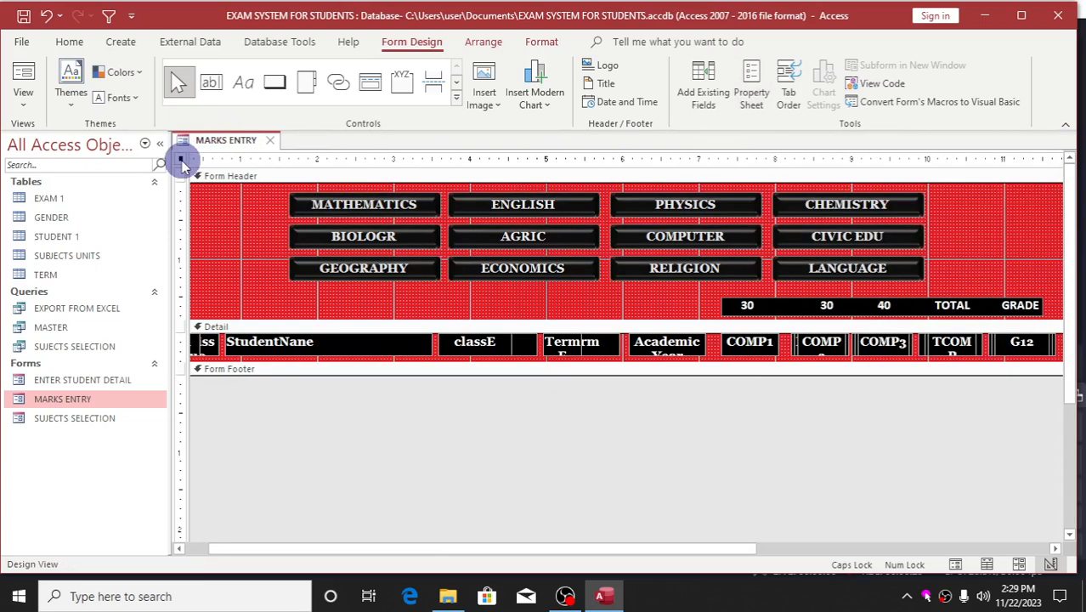
pyautogui.doubleClick(182, 160)
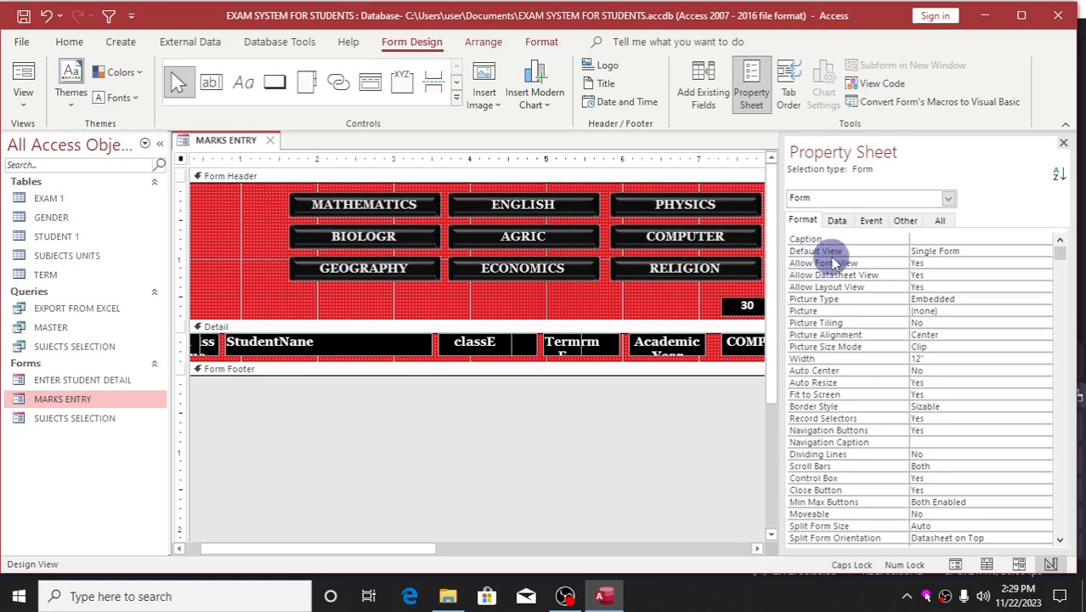
pyautogui.click(949, 252)
pyautogui.click(1045, 253)
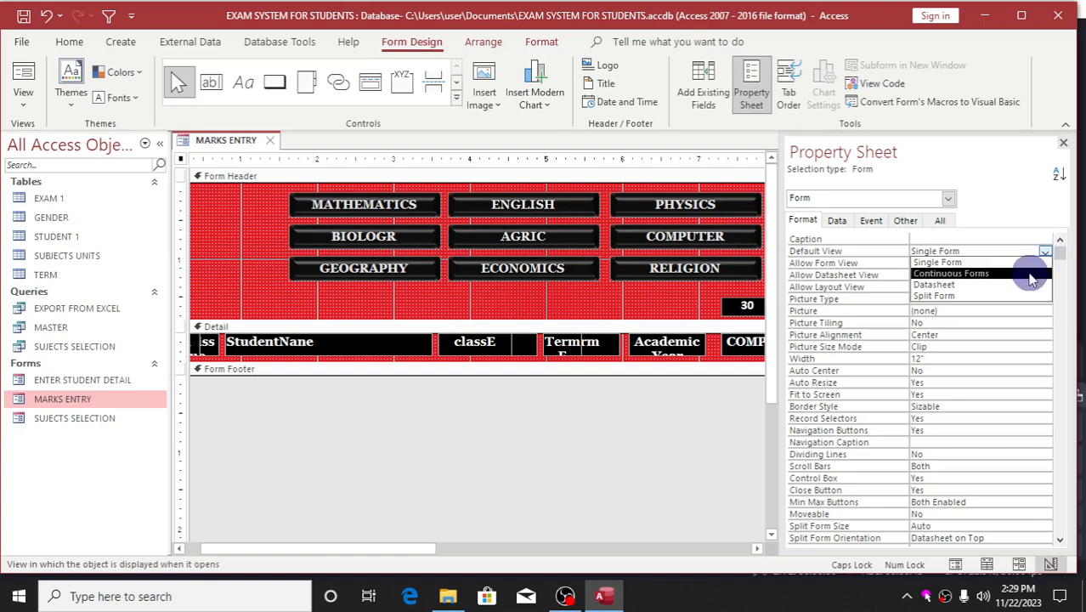
pyautogui.click(1031, 274)
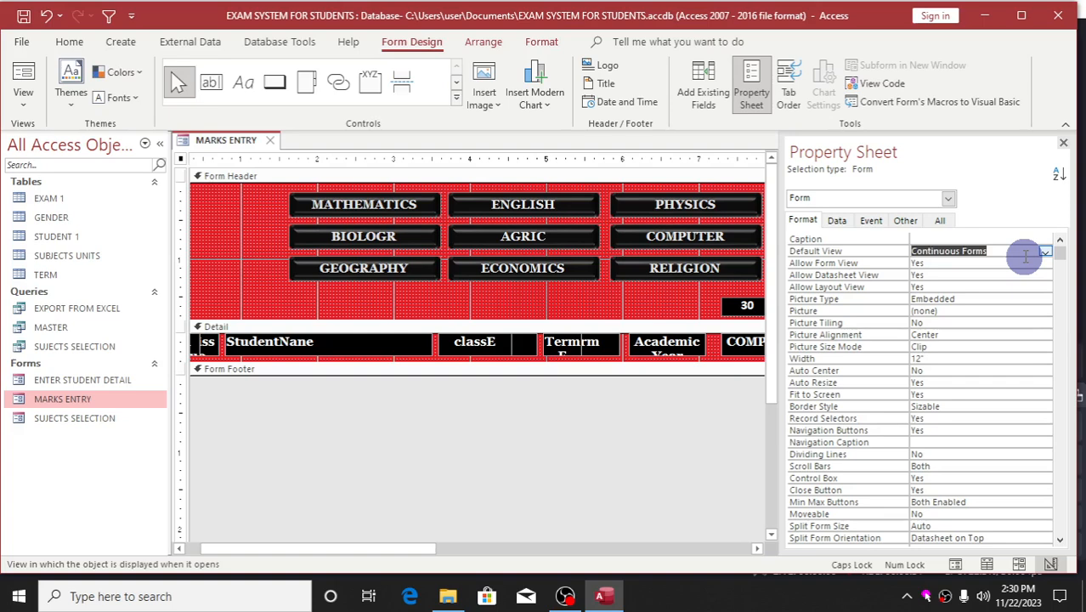
pyautogui.click(1025, 257)
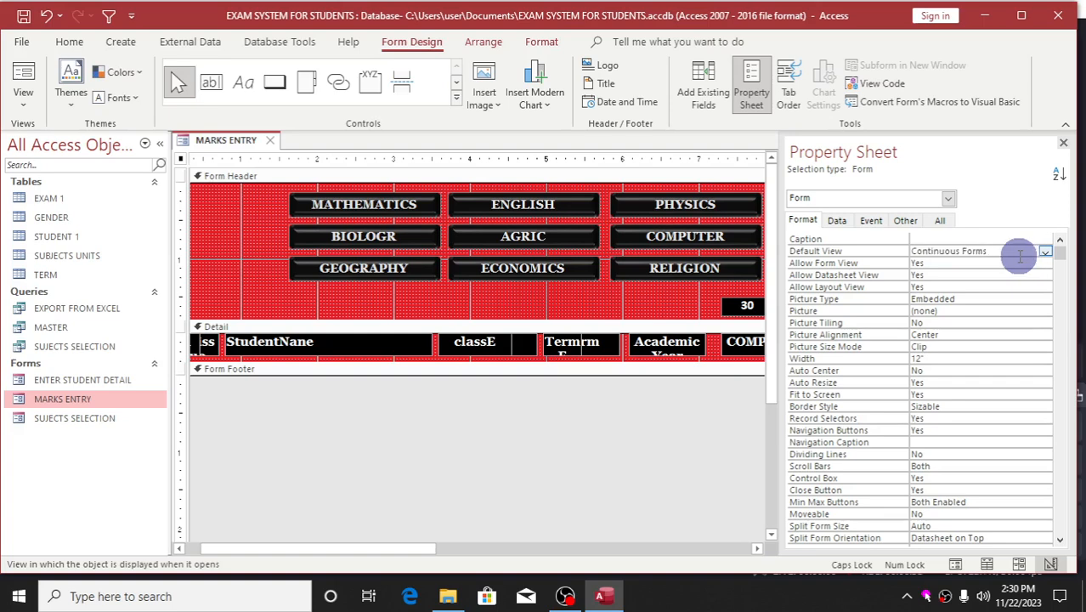
# Set the form's Recordset Type to Dynaset (Inconsistent Updates).
pyautogui.click(837, 222)
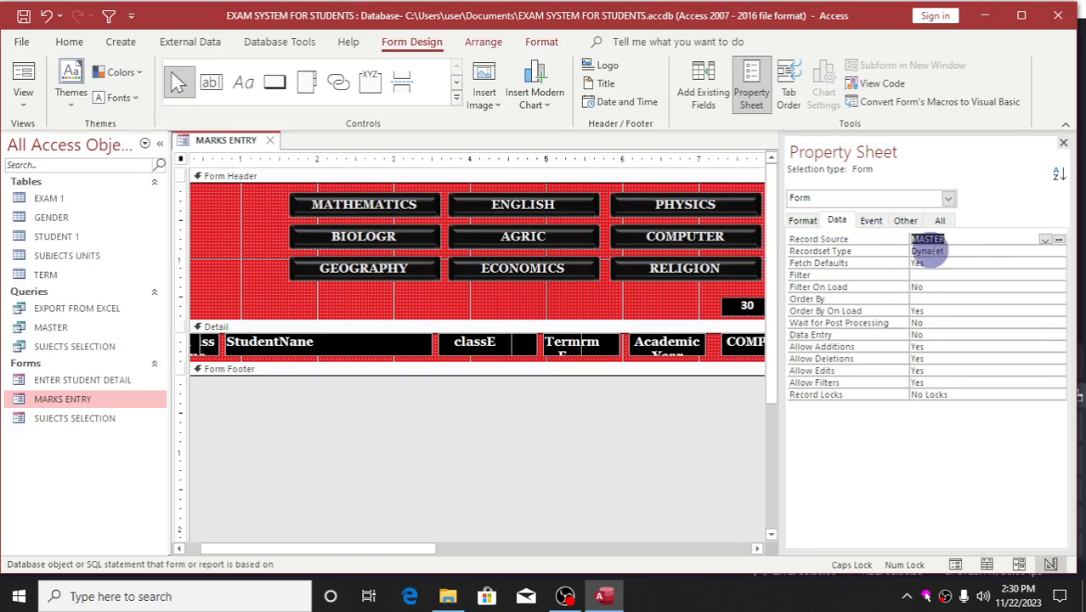
pyautogui.click(1024, 249)
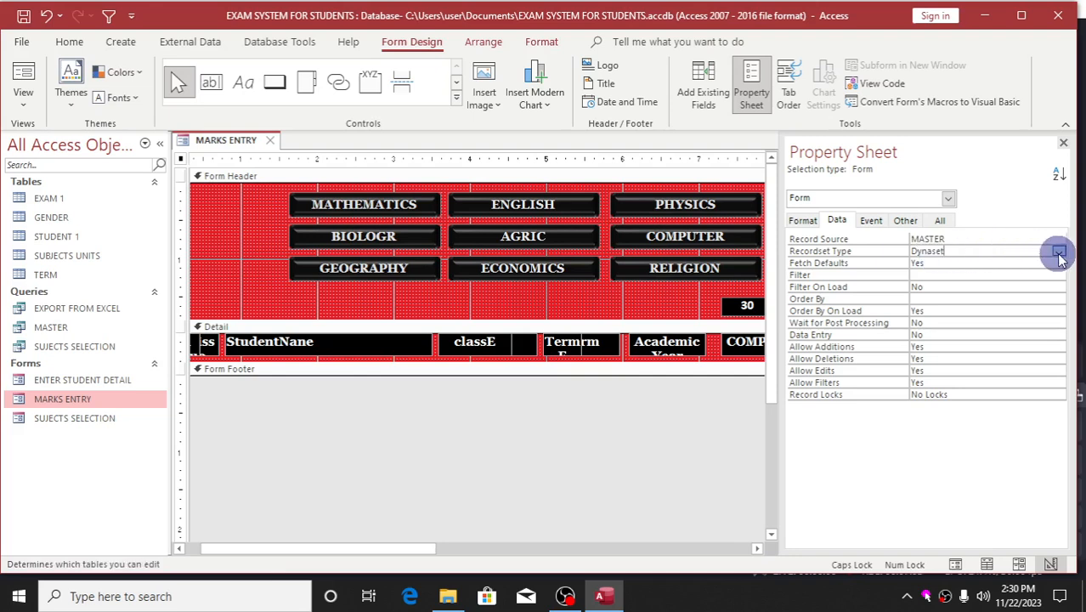
pyautogui.click(1058, 252)
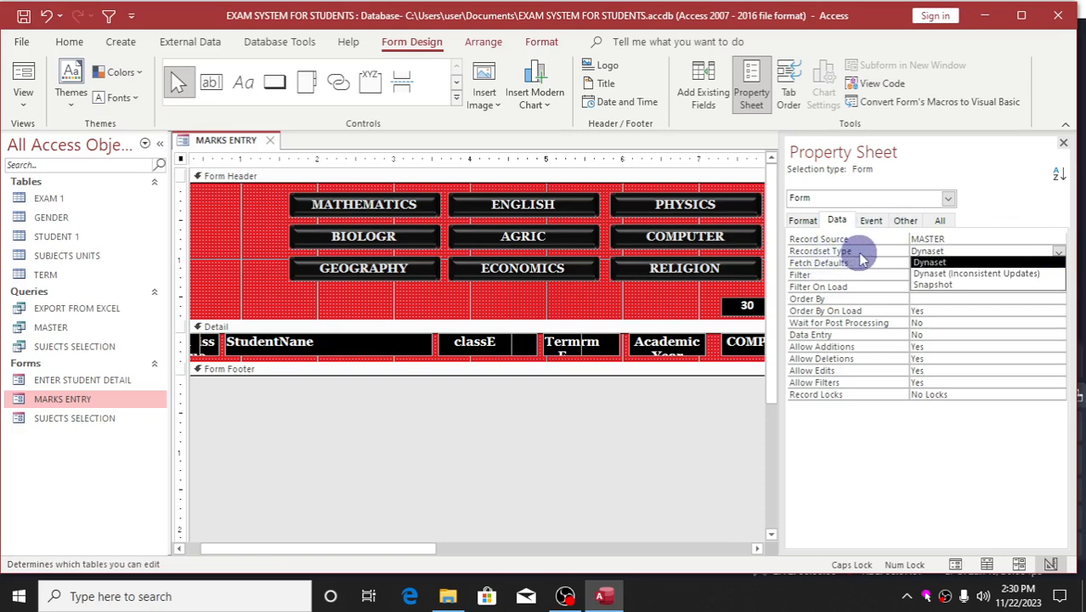
pyautogui.click(959, 276)
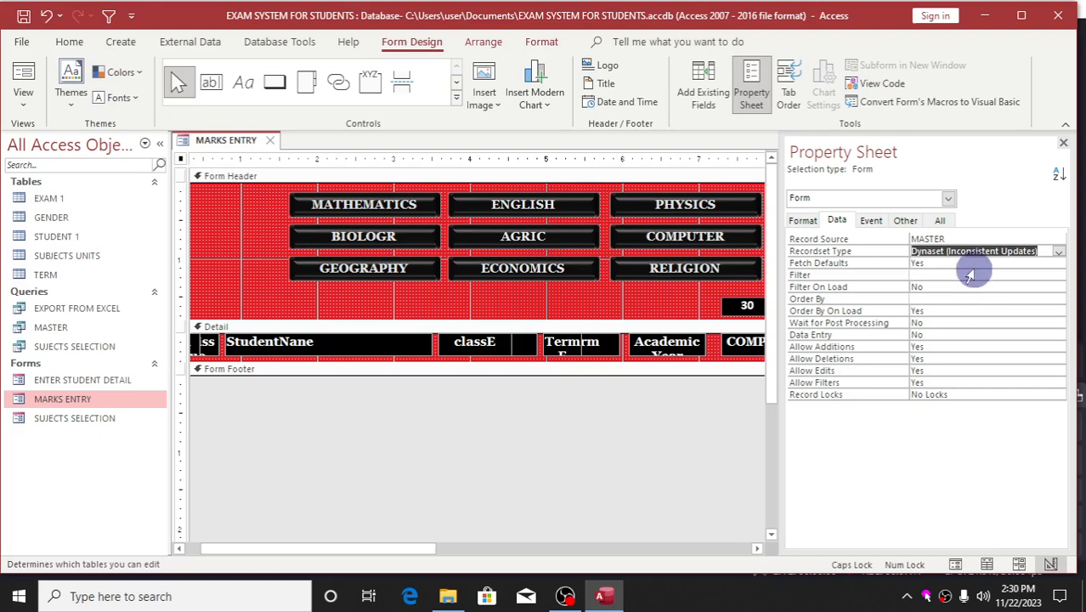
pyautogui.click(973, 250)
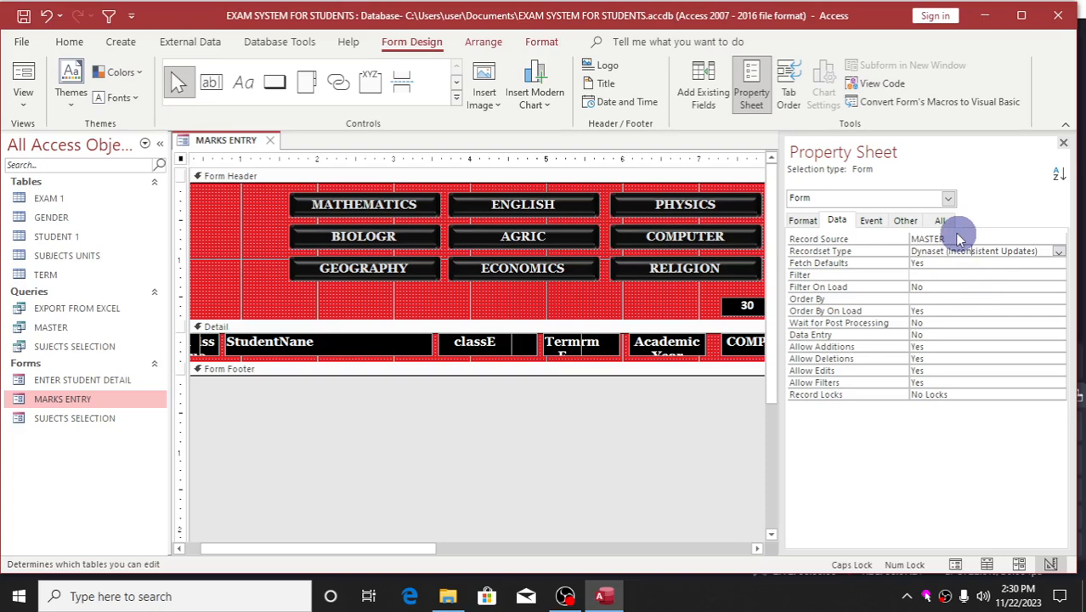
# Show the MARKS ENTRY form in Form View and try out the MATHEMATICS button.
pyautogui.click(25, 73)
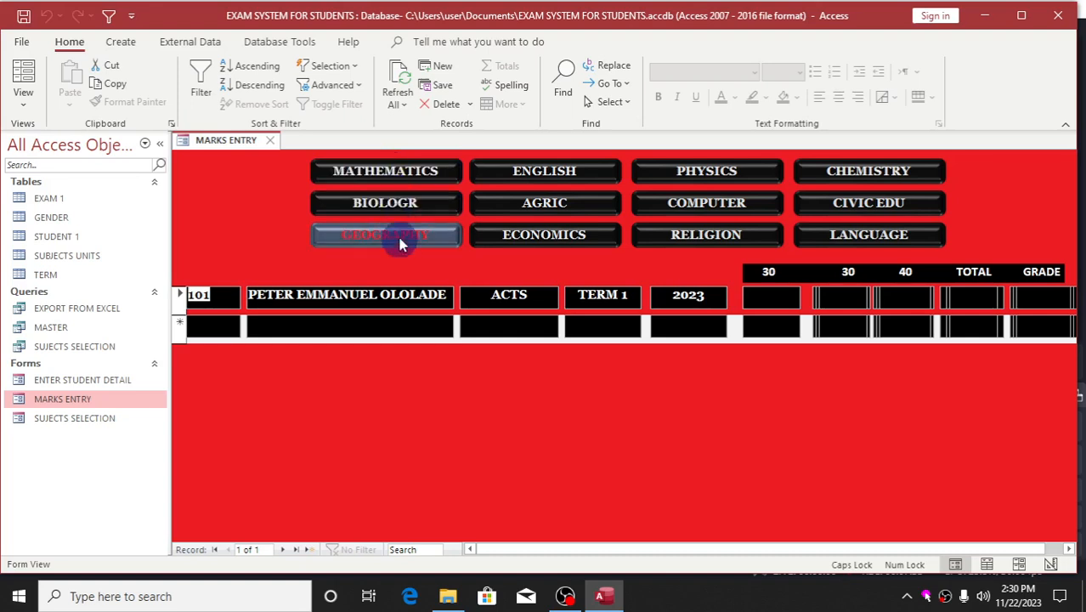
pyautogui.click(393, 170)
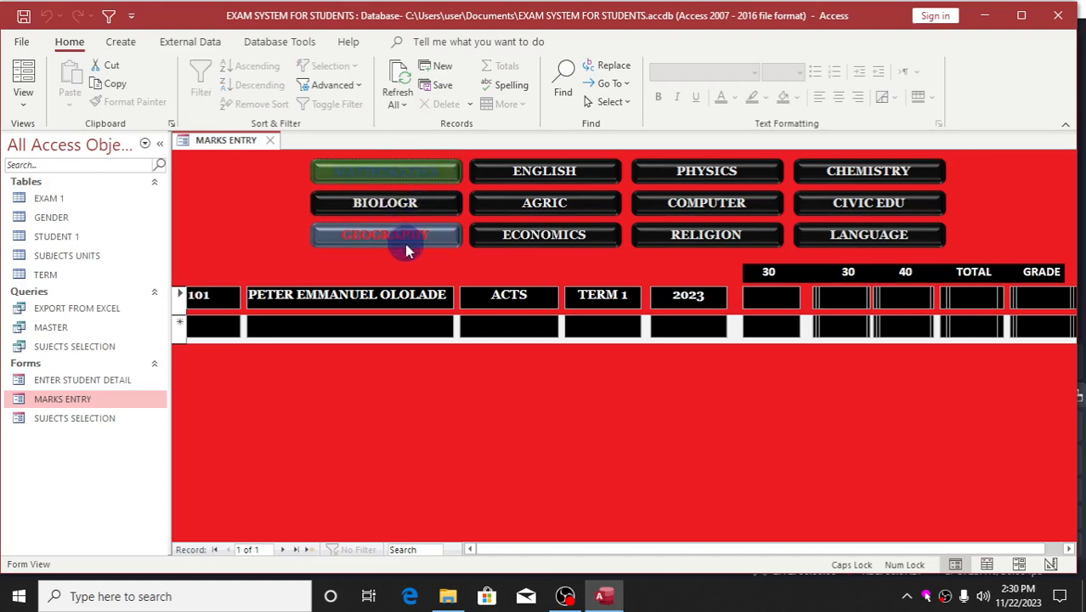